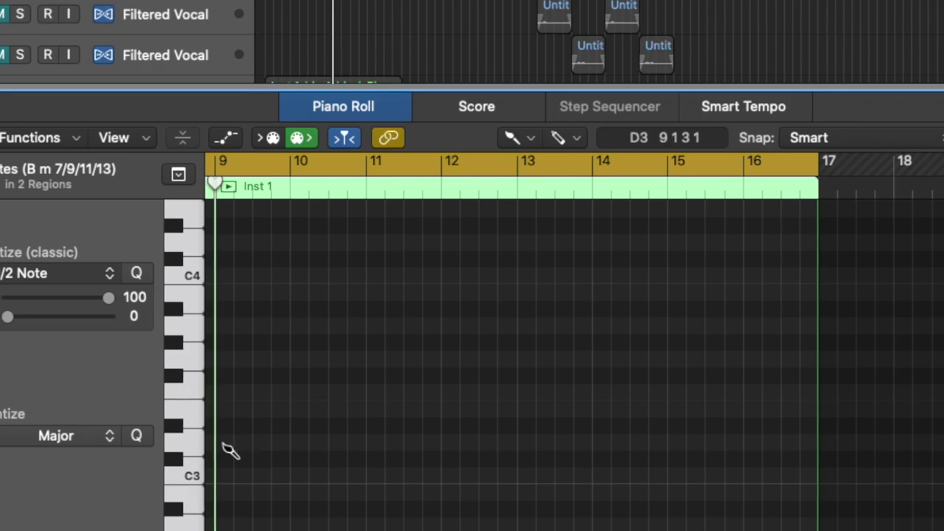
Draw the keys region's root line: D3 and C#3 in bar 1, B2 through bar 4, B2 and C#3 in bar 5, D3 to bar 9.
click(238, 444)
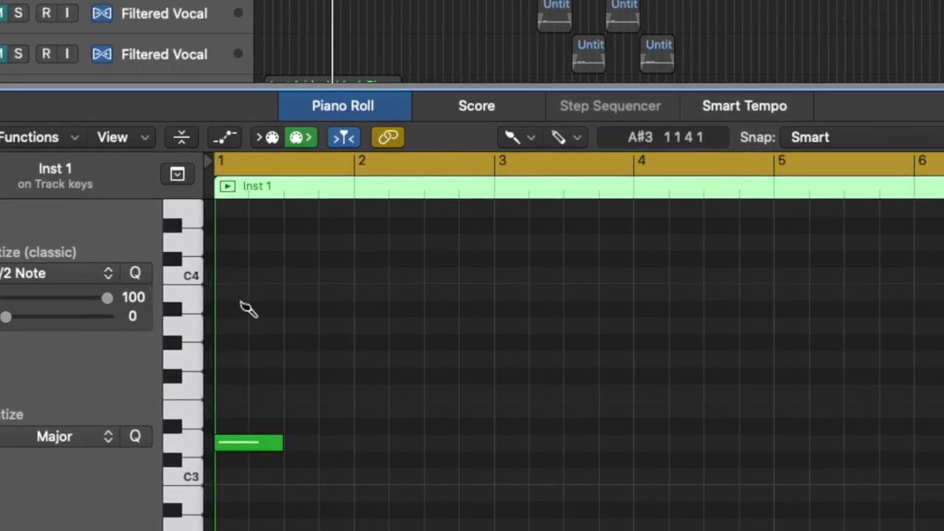
click(310, 459)
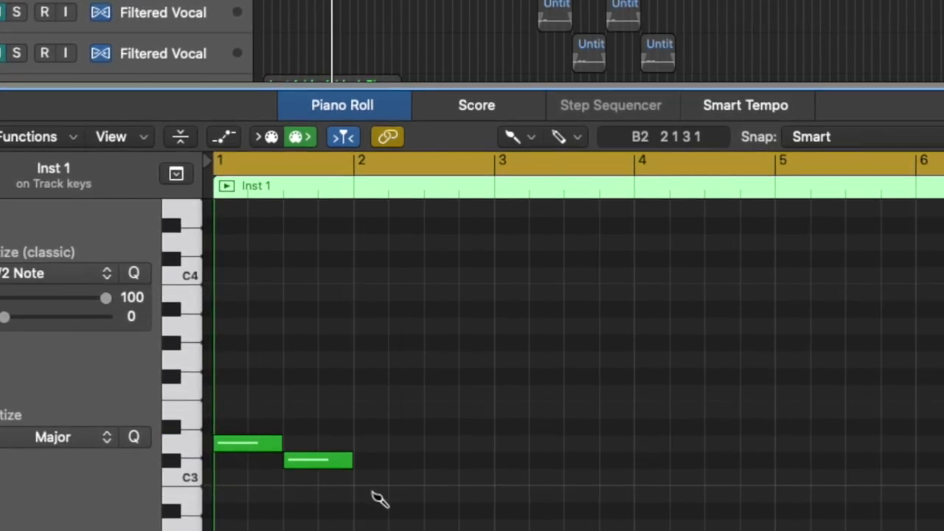
mouse_move(357, 495)
mouse_down()
mouse_move(762, 477)
mouse_move(774, 490)
mouse_up()
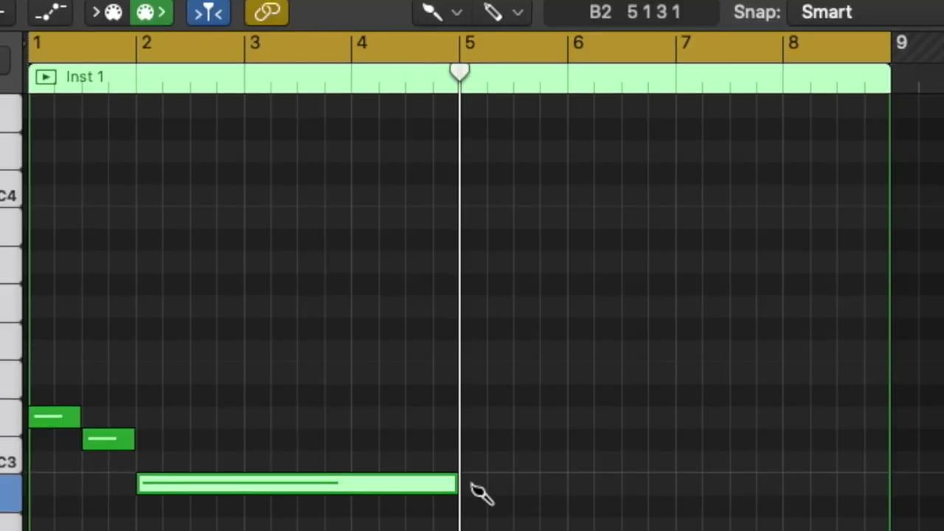
click(472, 482)
click(541, 440)
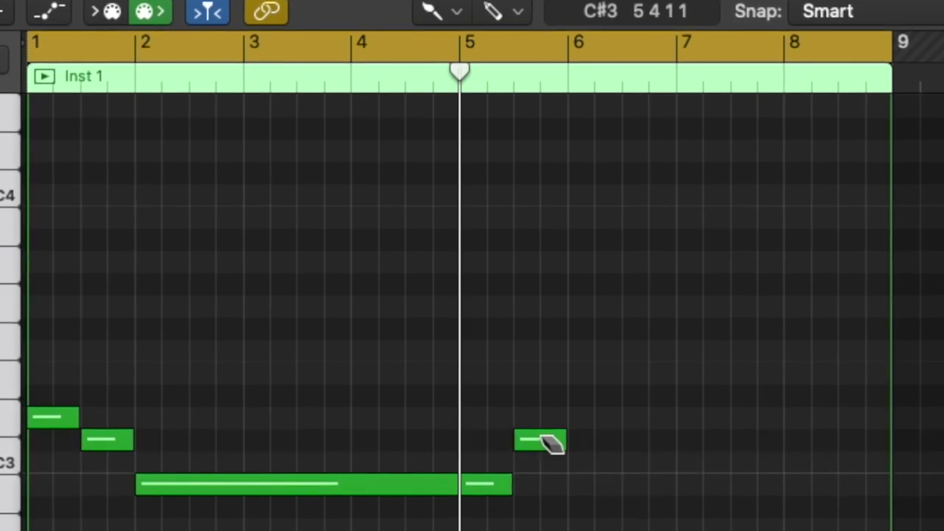
click(590, 417)
drag(617, 419, 889, 428)
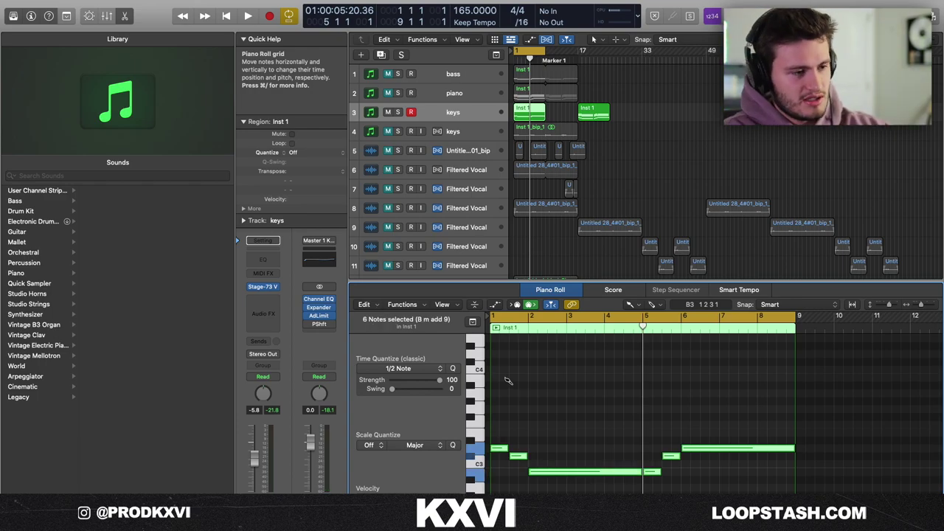
Copy the six root notes, paste them at bar 1 and transpose the copy up seven semitones.
click(493, 326)
key(super+v)
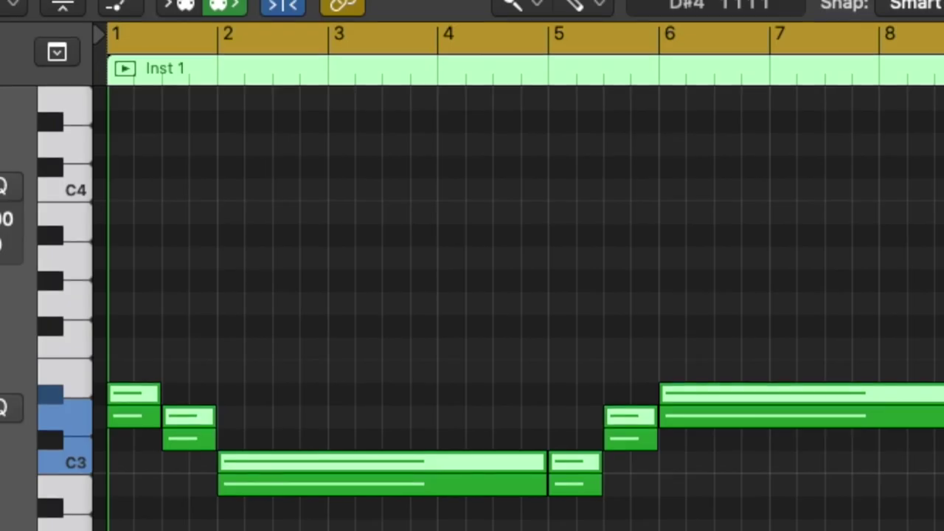
key(super+c)
key(super+v)
key(alt+Up)
key(alt+Up)
key(alt+Up)
key(alt+Up)
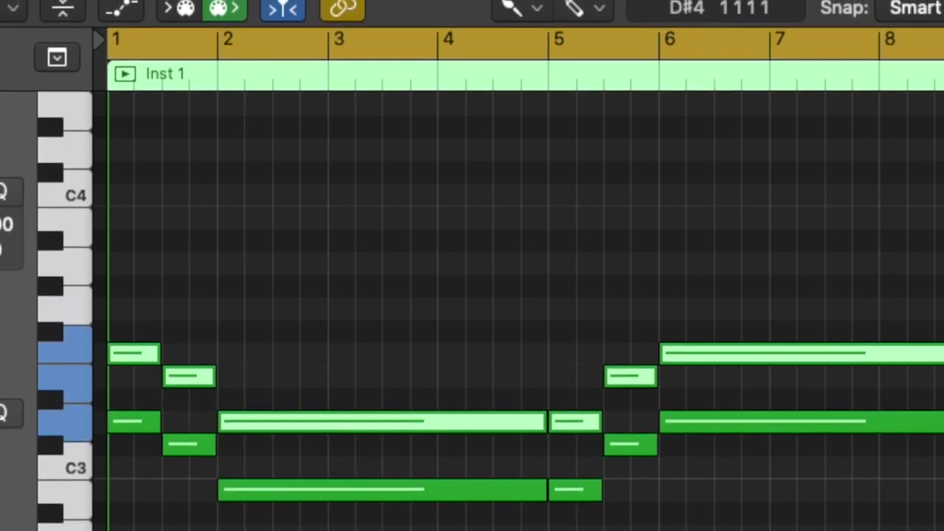
key(alt+Up)
key(alt+Up)
key(alt+Up)
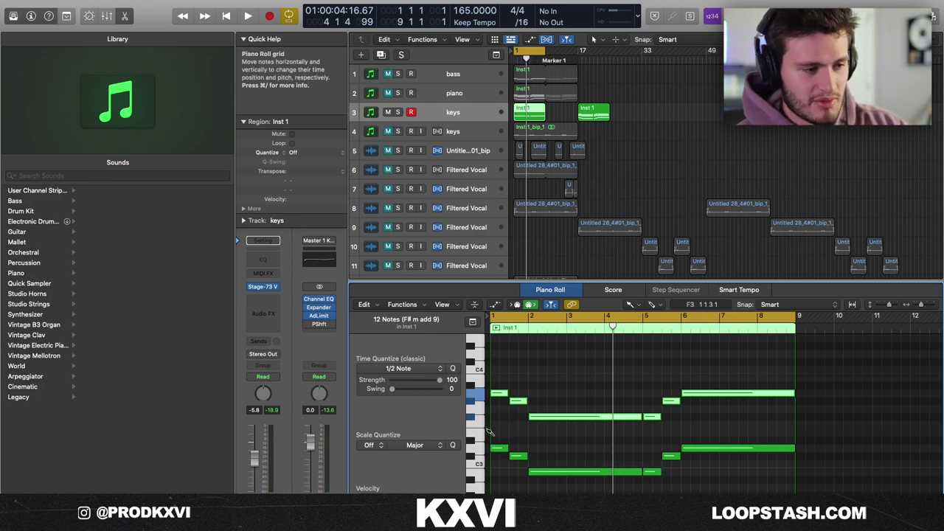
Add middle chord notes: F#3 and E3 in bar 1, and D3 extended from bar 2 to bar 5.
click(497, 421)
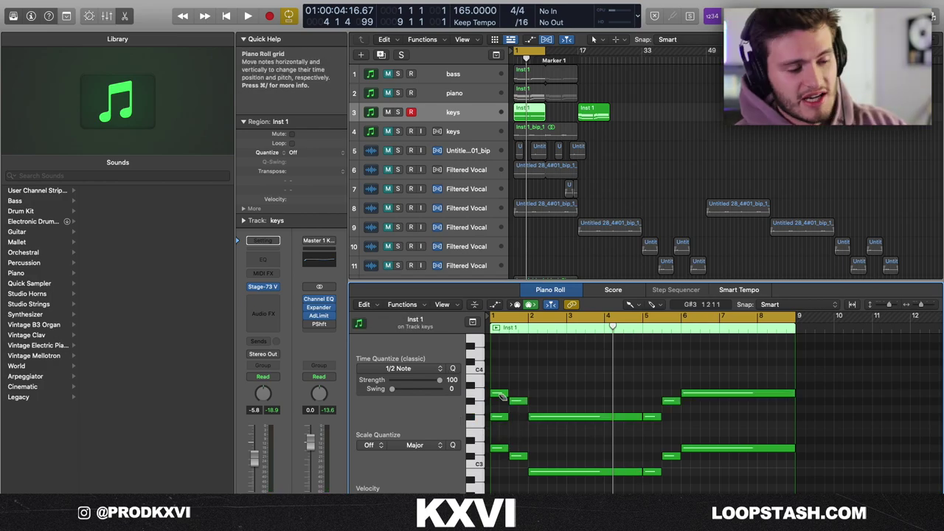
click(517, 433)
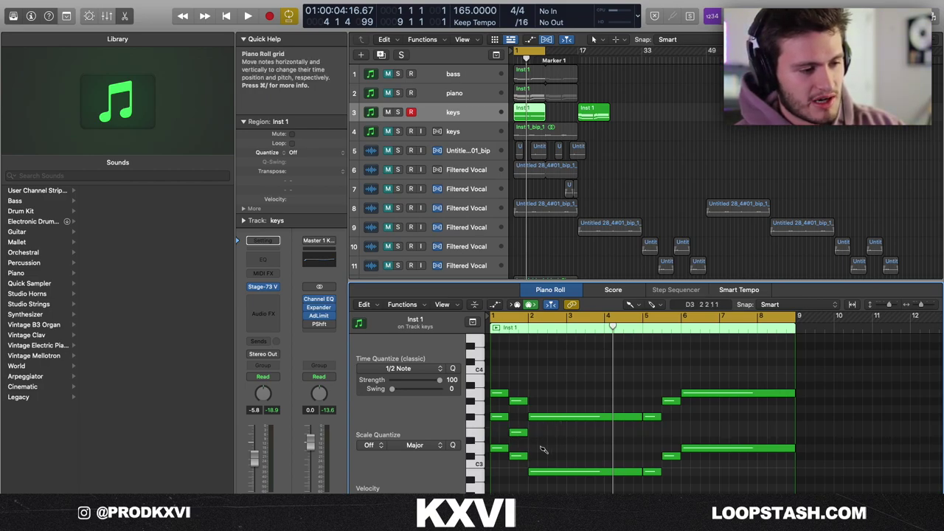
click(542, 448)
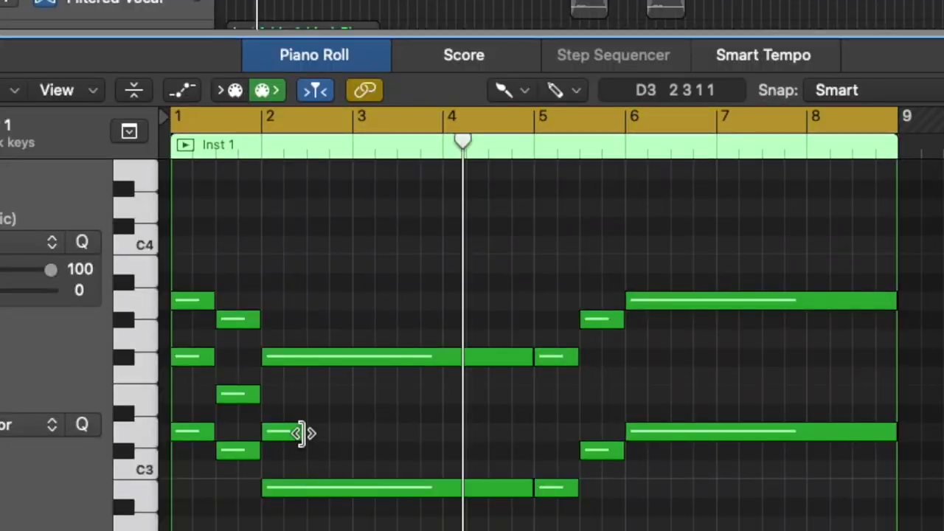
drag(303, 433, 533, 432)
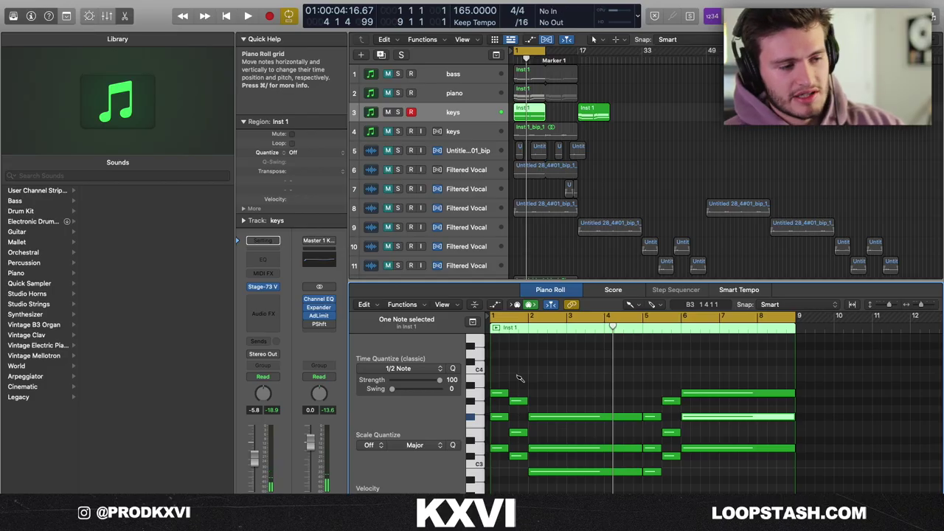
Play back the chords and add a top-voice A3 held from bar 2 to bar 5.
key(space)
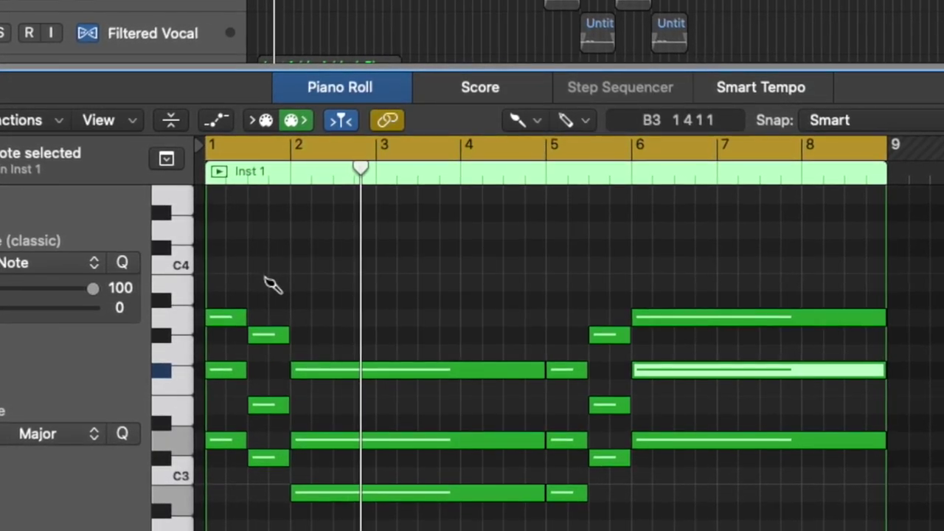
key(space)
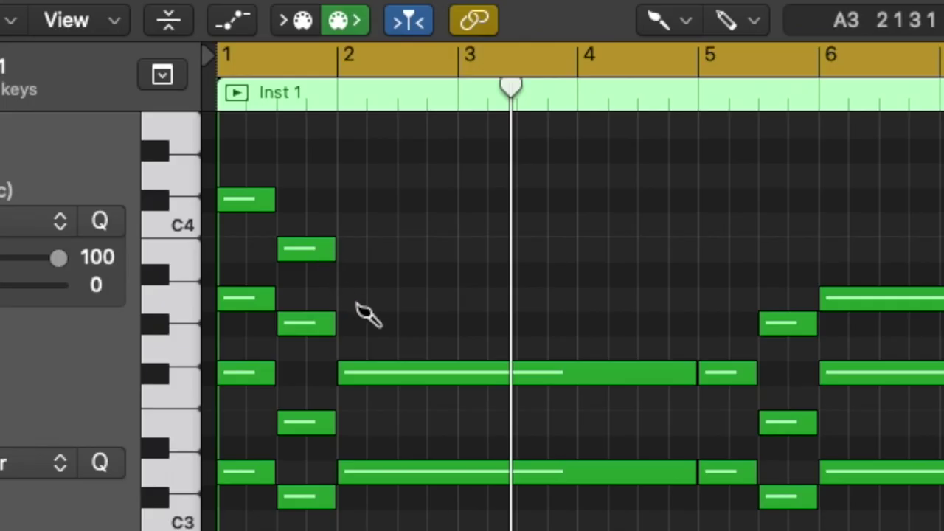
drag(355, 302, 695, 301)
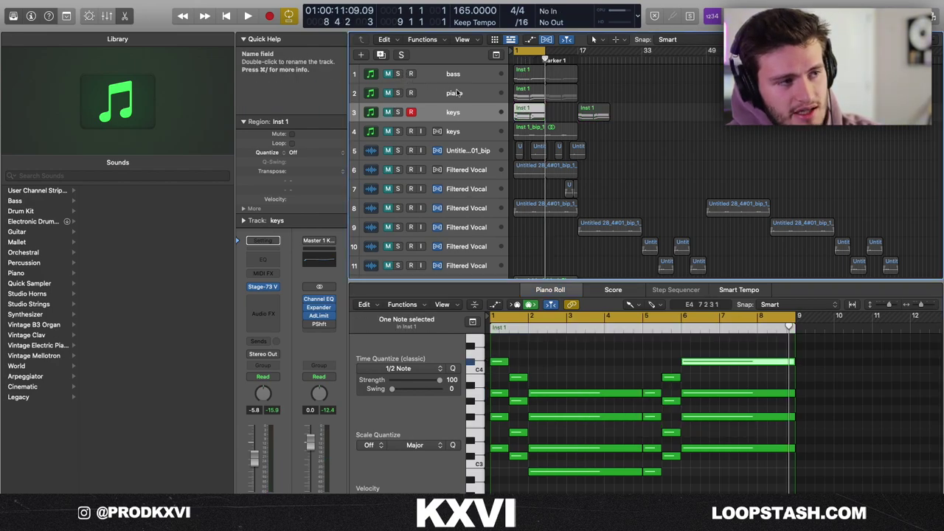
Unmute and select the piano track, view its LABS Soft Piano instrument, and audition the piano and bass parts.
click(388, 84)
click(489, 94)
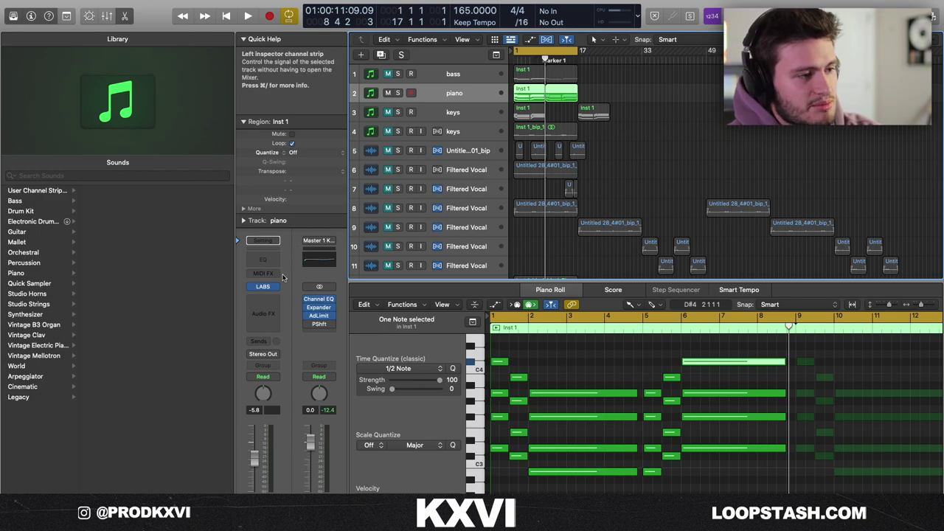
click(272, 288)
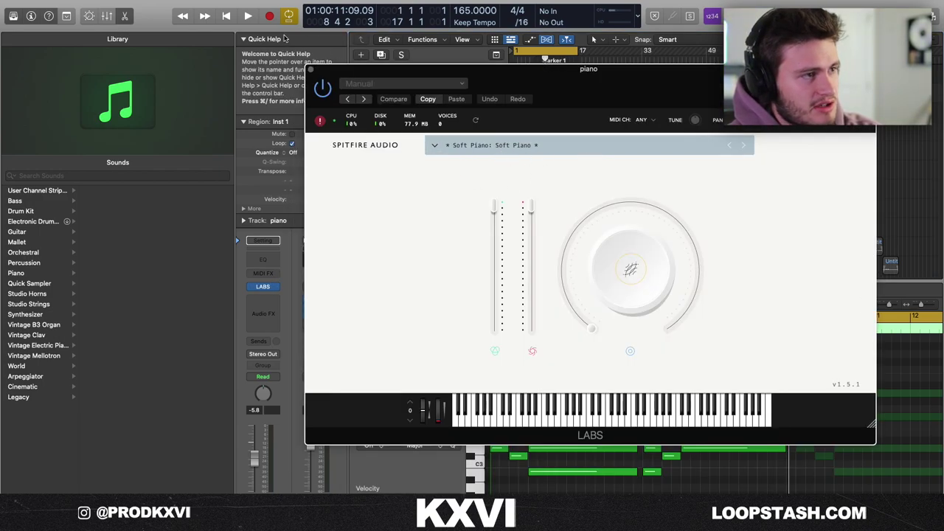
click(310, 68)
key(space)
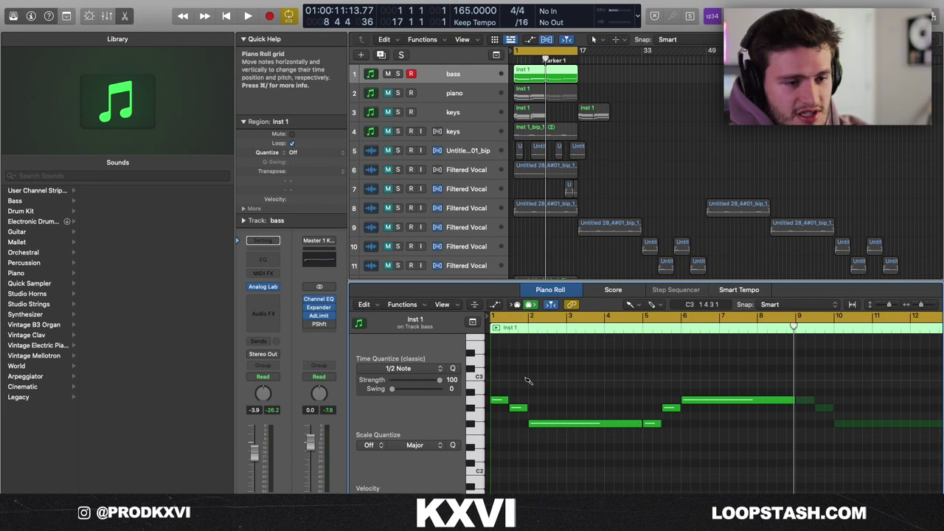
key(space)
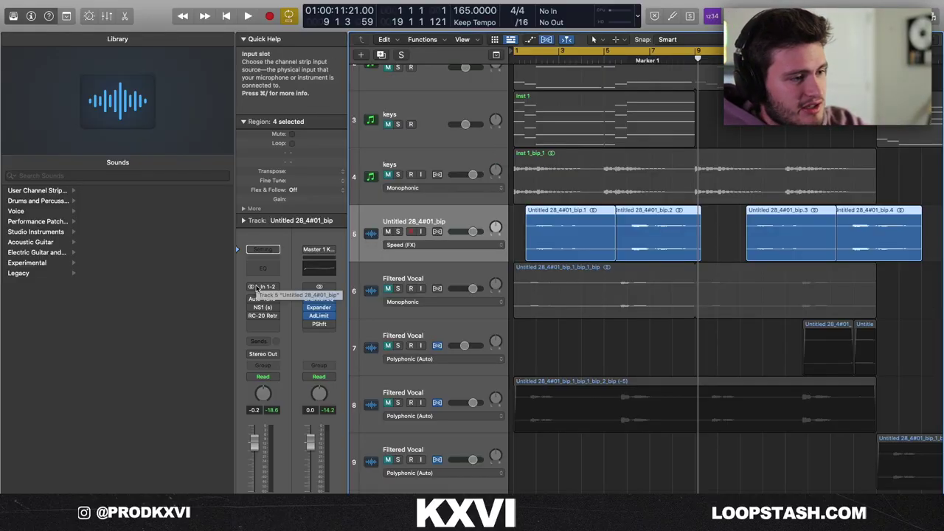
Turn on Flex for the Untitled 28_4#01_bip vocal track and choose the Flex Time - Speed (FX) mode.
click(436, 232)
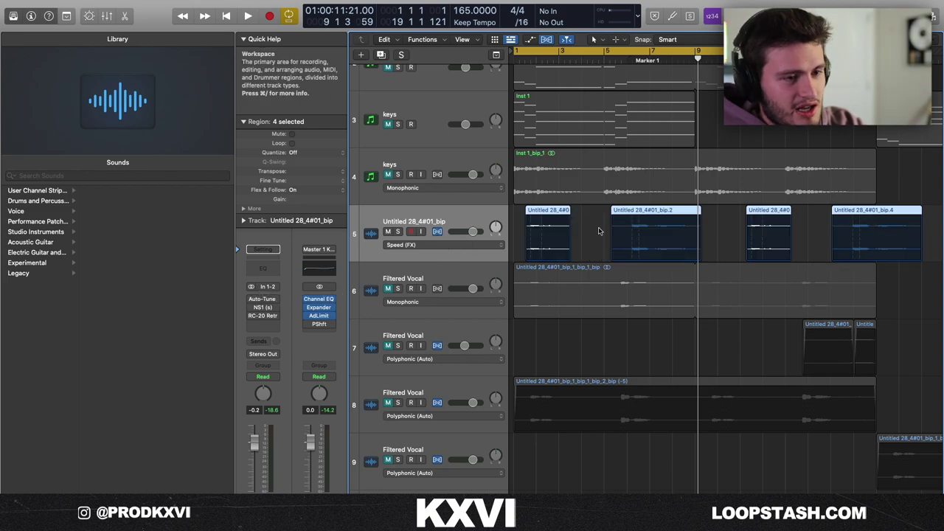
scroll(603, 238, down, 3)
scroll(610, 238, up, 3)
scroll(609, 238, left, 1)
scroll(688, 225, down, 1)
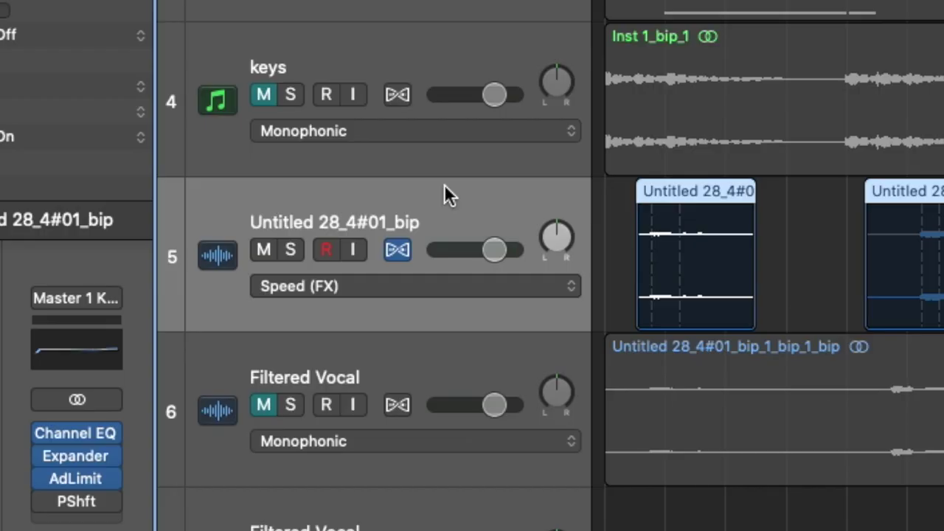
click(405, 245)
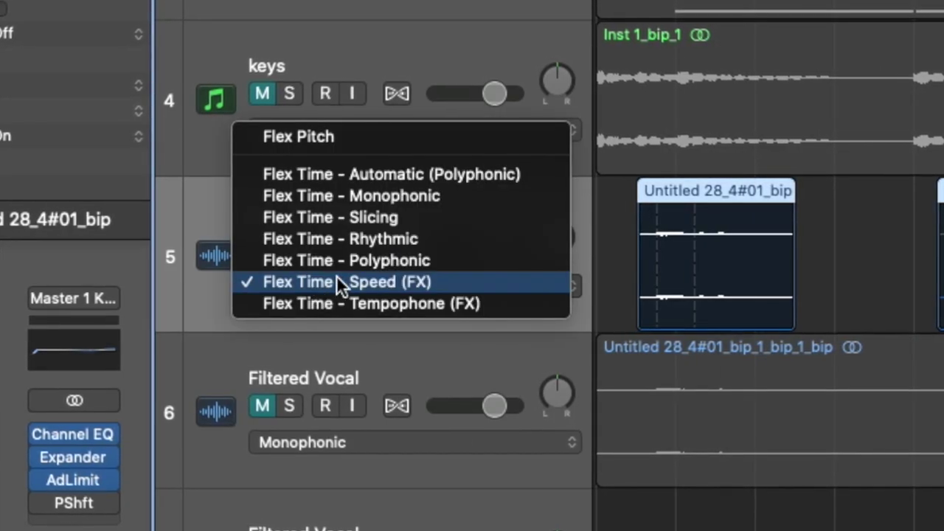
click(341, 281)
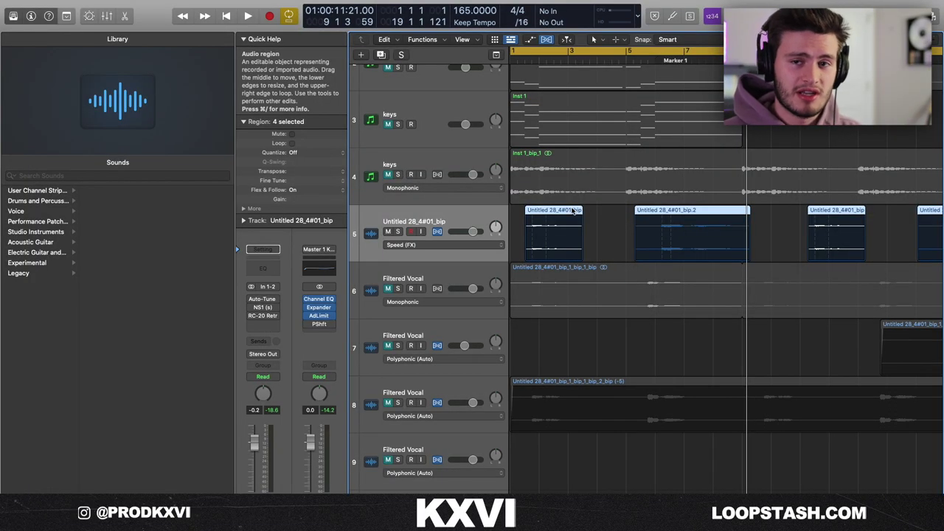
Examine the settings of Auto-Tune Pro, the NS1 noise suppressor and RC-20 Retro Color on the vocal track.
key(super+Down)
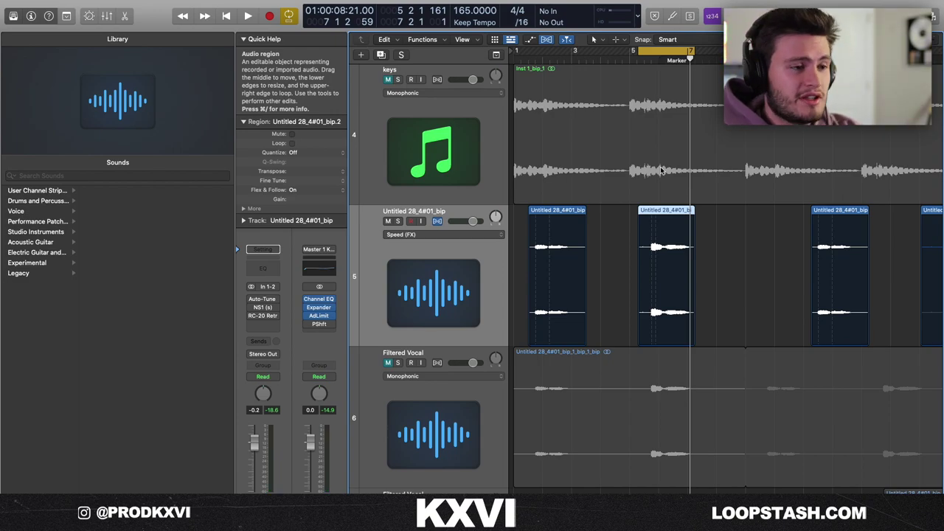
click(263, 298)
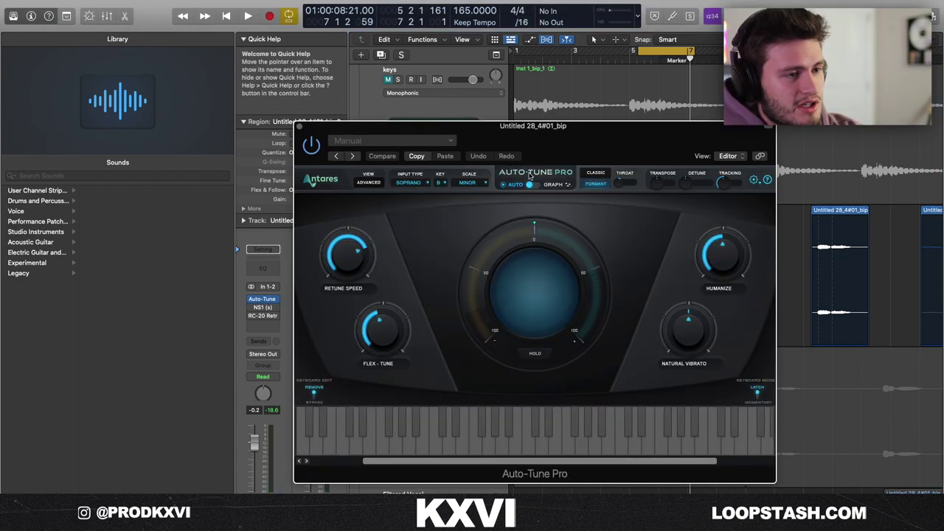
click(268, 308)
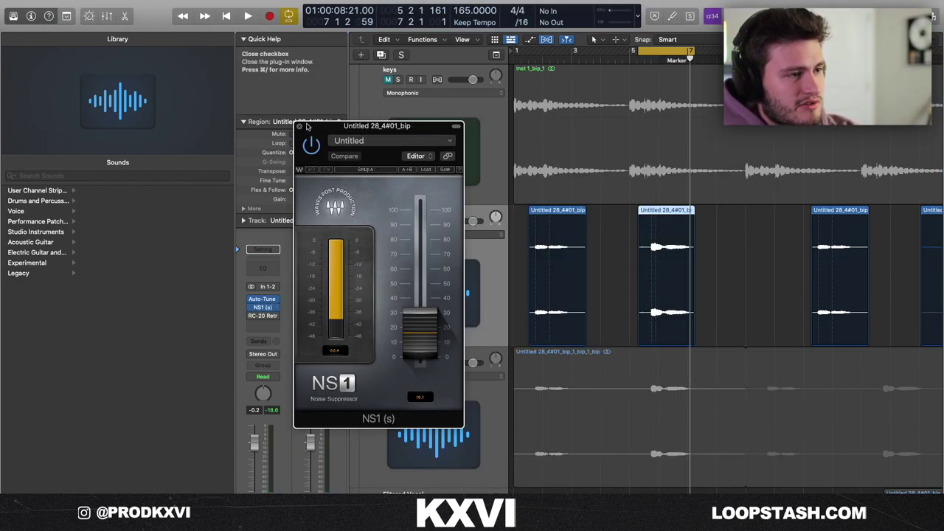
drag(308, 126, 323, 87)
click(320, 84)
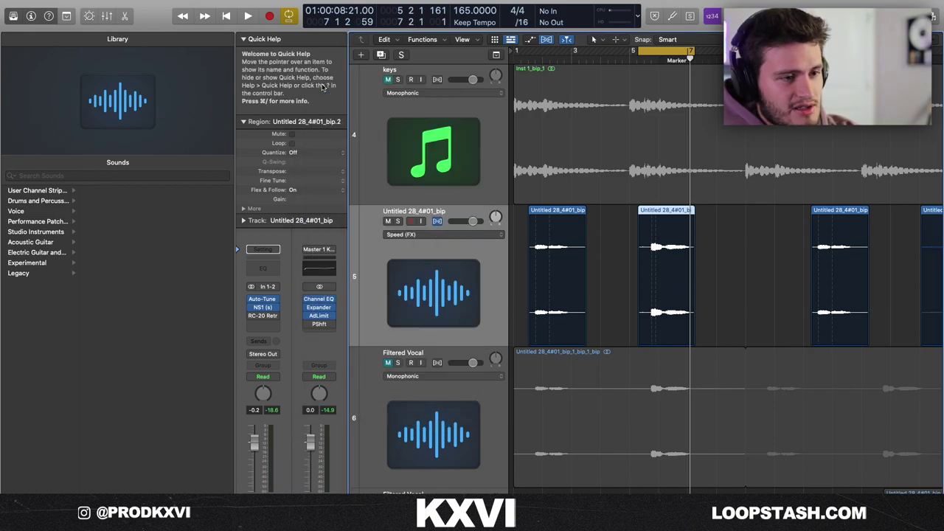
click(250, 316)
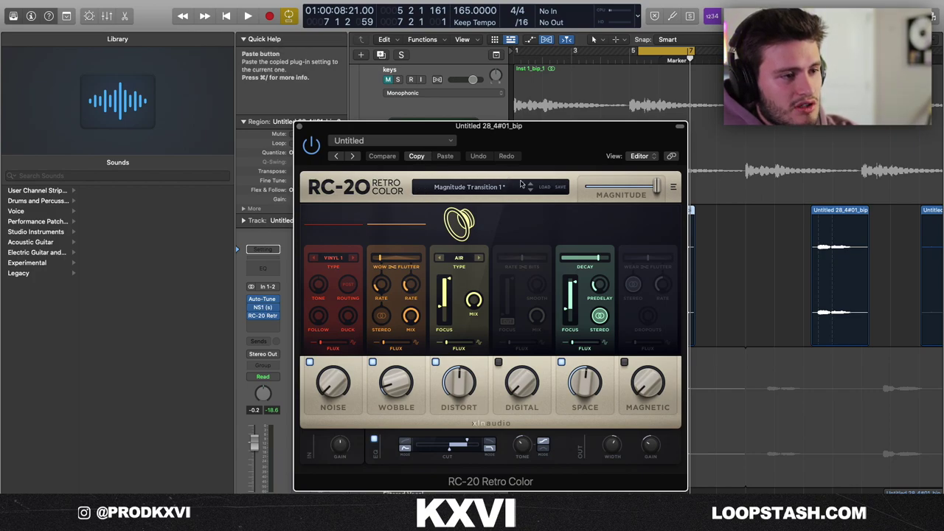
drag(313, 133, 329, 113)
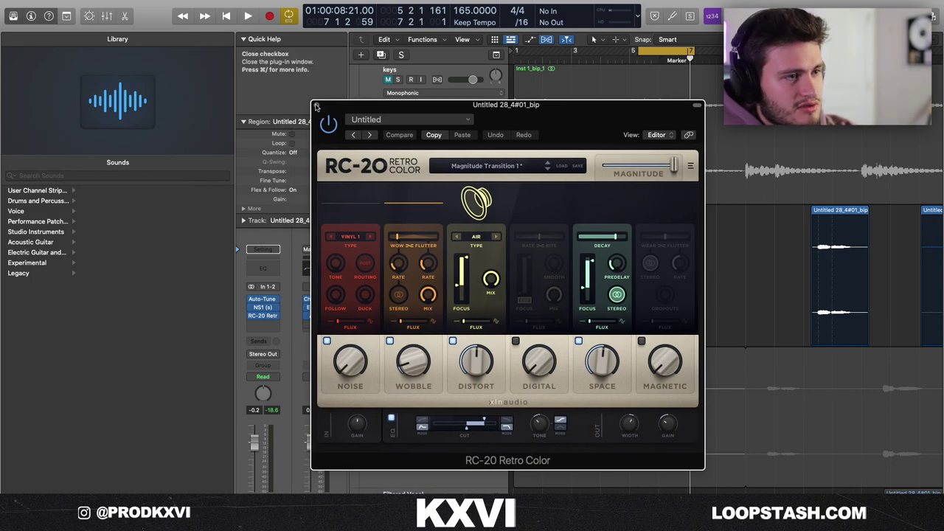
click(316, 105)
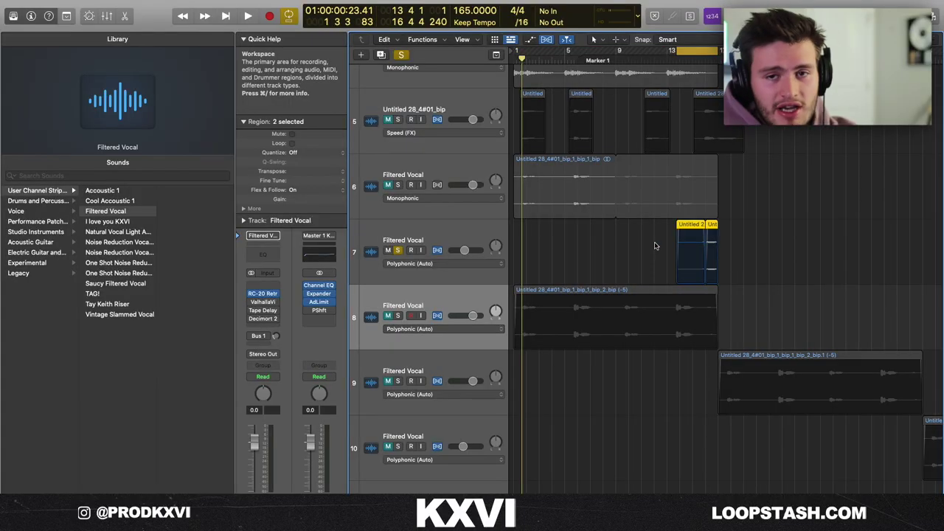
Select the soloed Filtered Vocal track 7 and play back its two regions before bar 17.
key(Up)
scroll(581, 210, up, 3)
scroll(581, 211, right, 5)
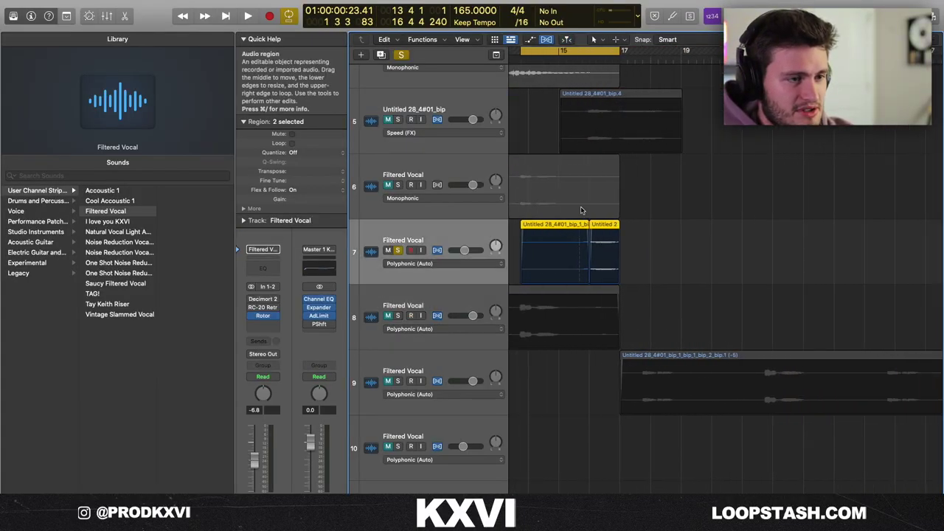
scroll(582, 211, left, 4)
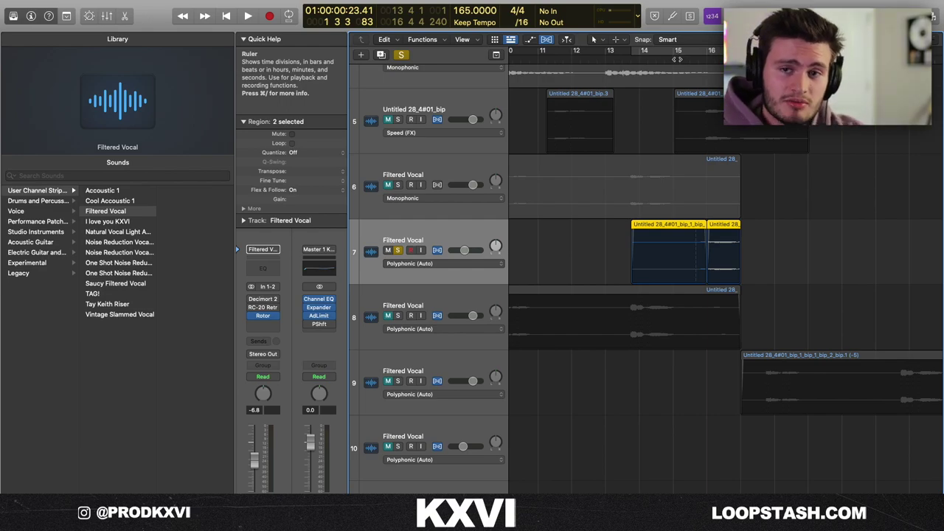
key(space)
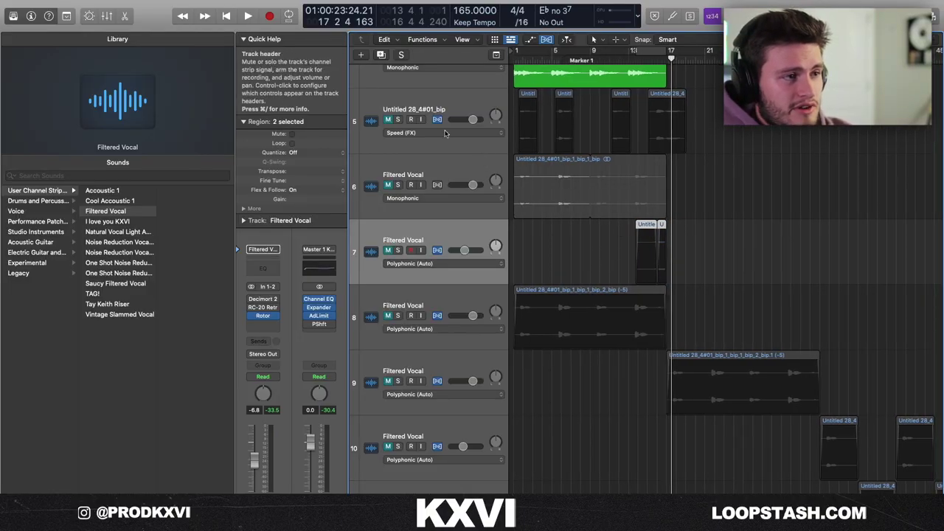
Mute the keys track 4, and unmute and select the Filtered Vocal track 8.
click(389, 84)
click(388, 96)
click(388, 359)
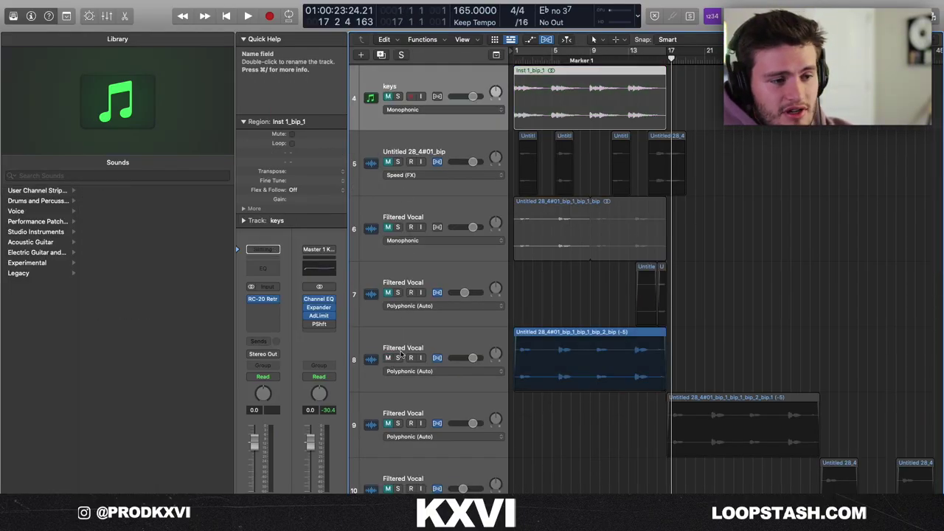
click(451, 380)
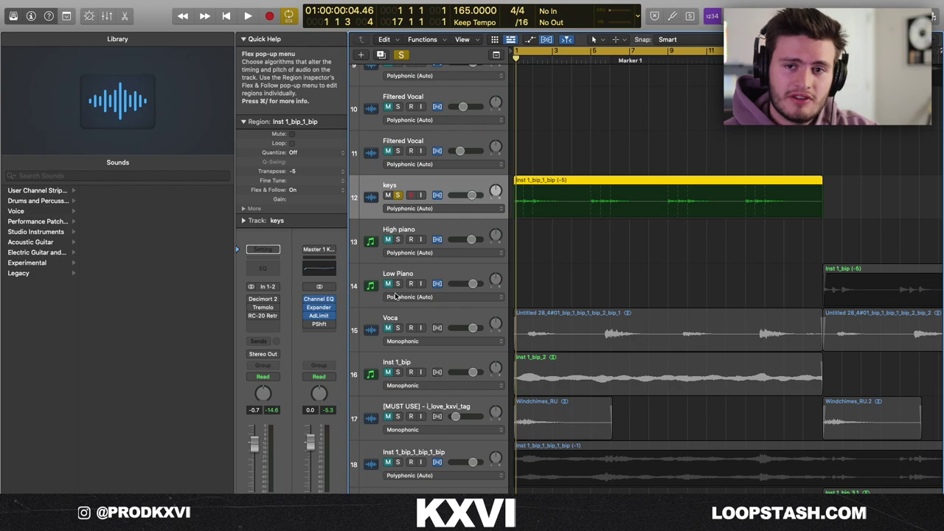
Examine the Decimort 2, Tremolo and RC-20 Retro Color effects on the soloed keys track 12.
click(264, 301)
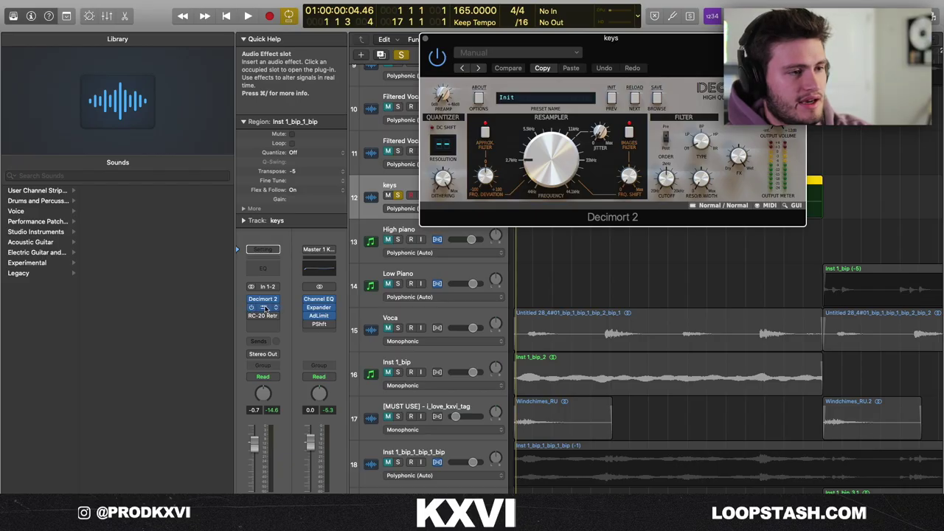
click(262, 307)
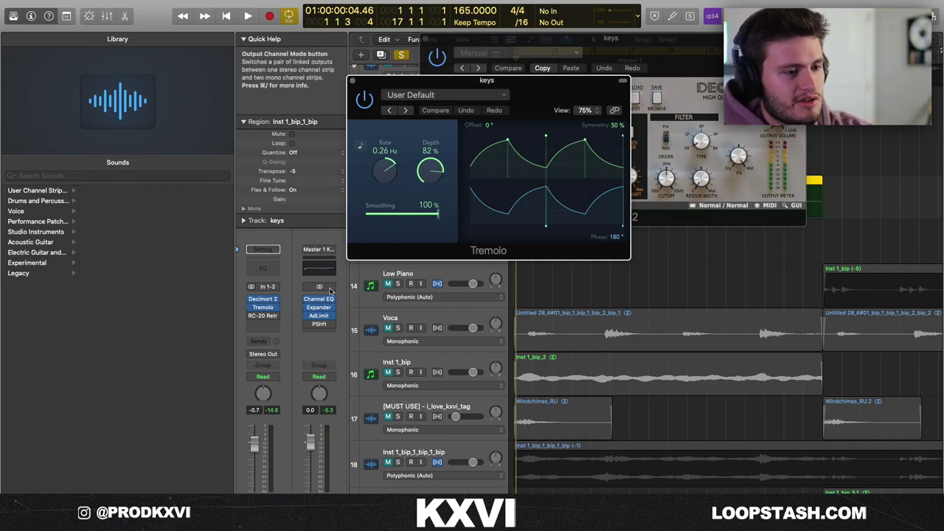
click(260, 316)
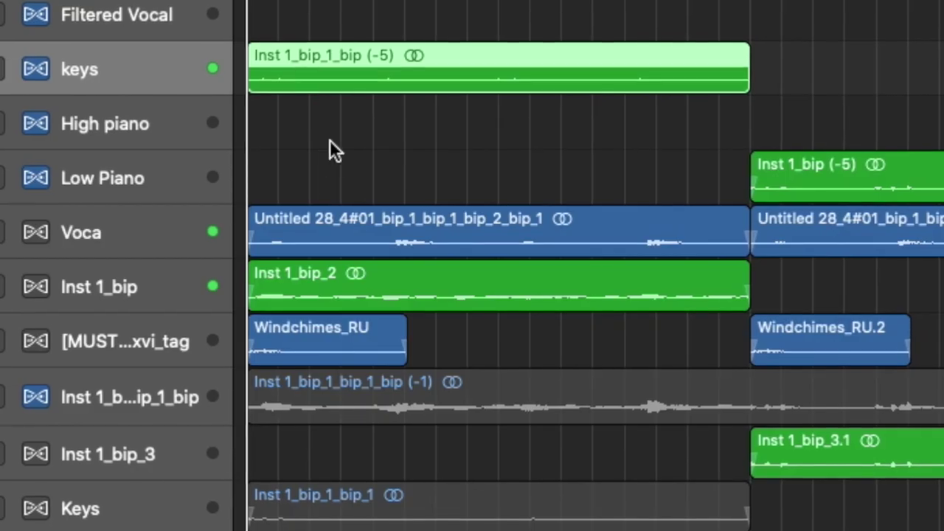
Mute the Inst 1_bip_3 track and move playback to the section where the Low Piano region starts.
click(545, 319)
click(543, 289)
click(328, 240)
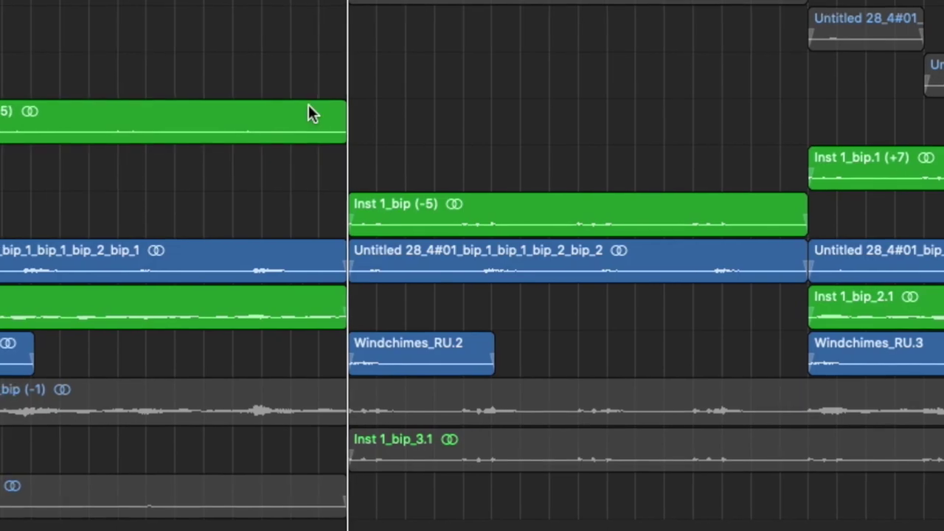
click(481, 211)
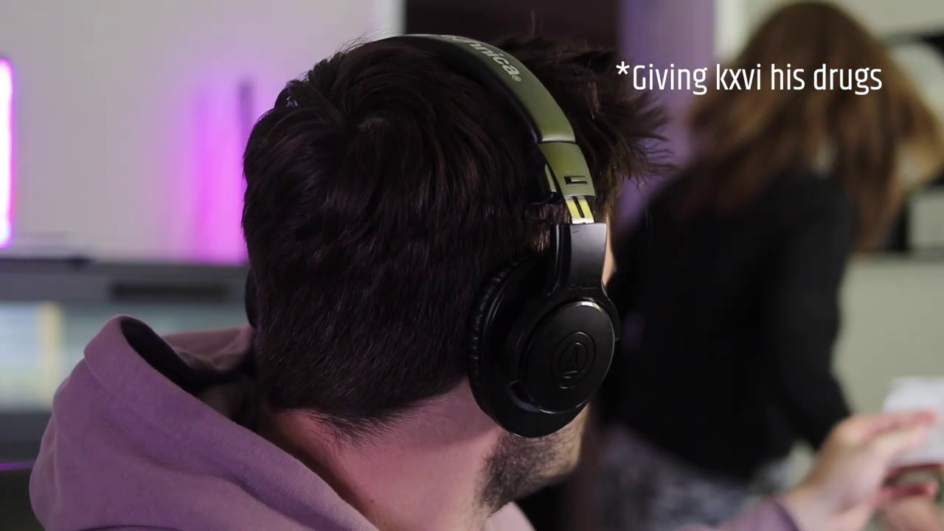